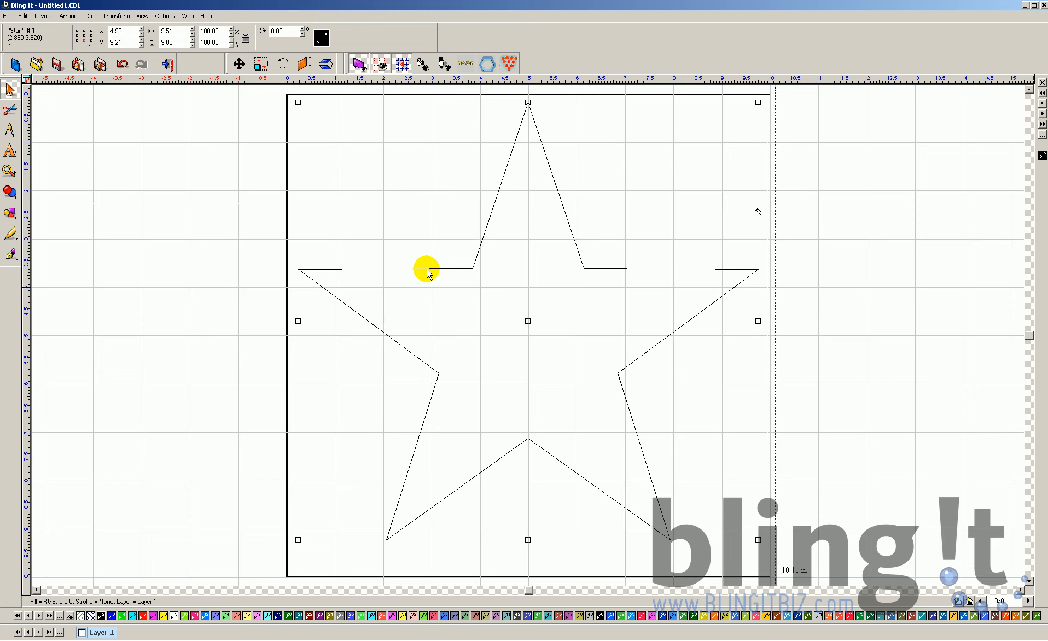
Switch the star's fill display on and back off.
click(159, 15)
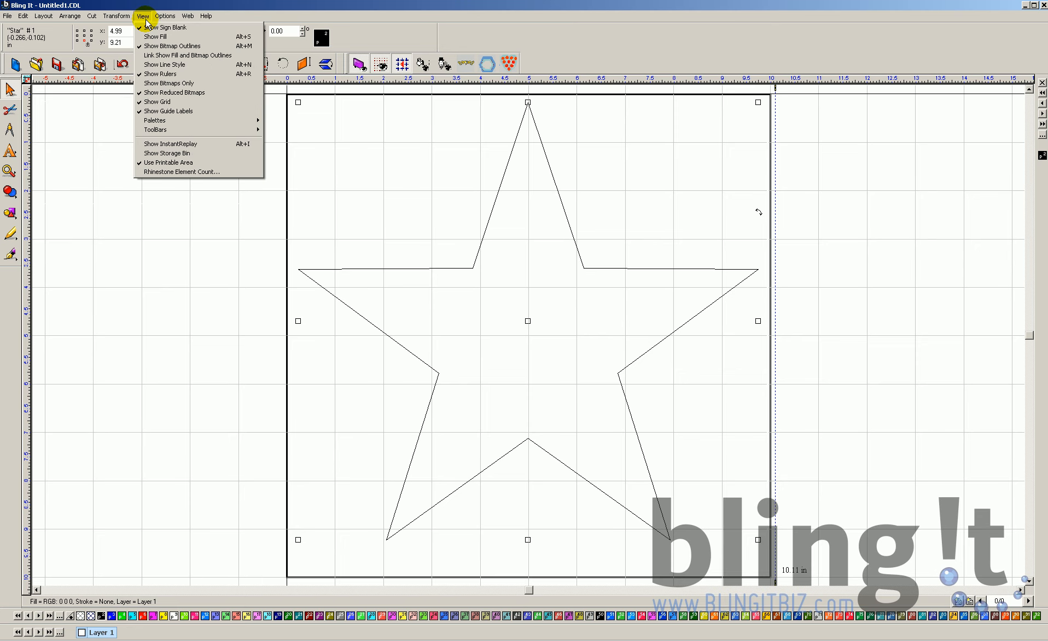
click(151, 37)
click(143, 16)
click(151, 37)
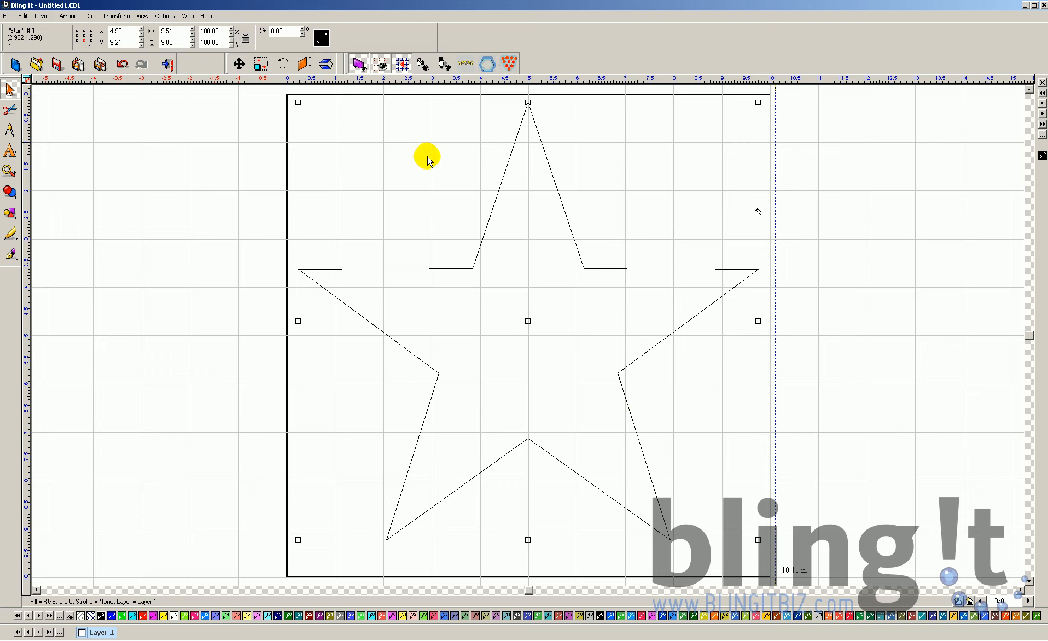
Fill the star with a grid of Swarovski ss6 Amethyst rhinestones.
click(508, 65)
click(508, 65)
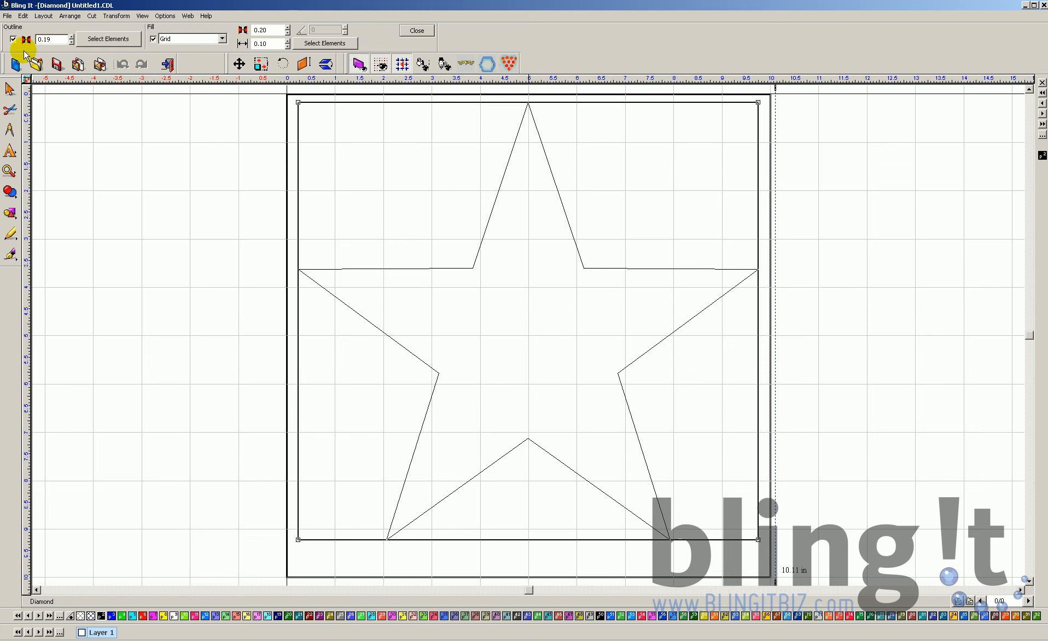
click(221, 39)
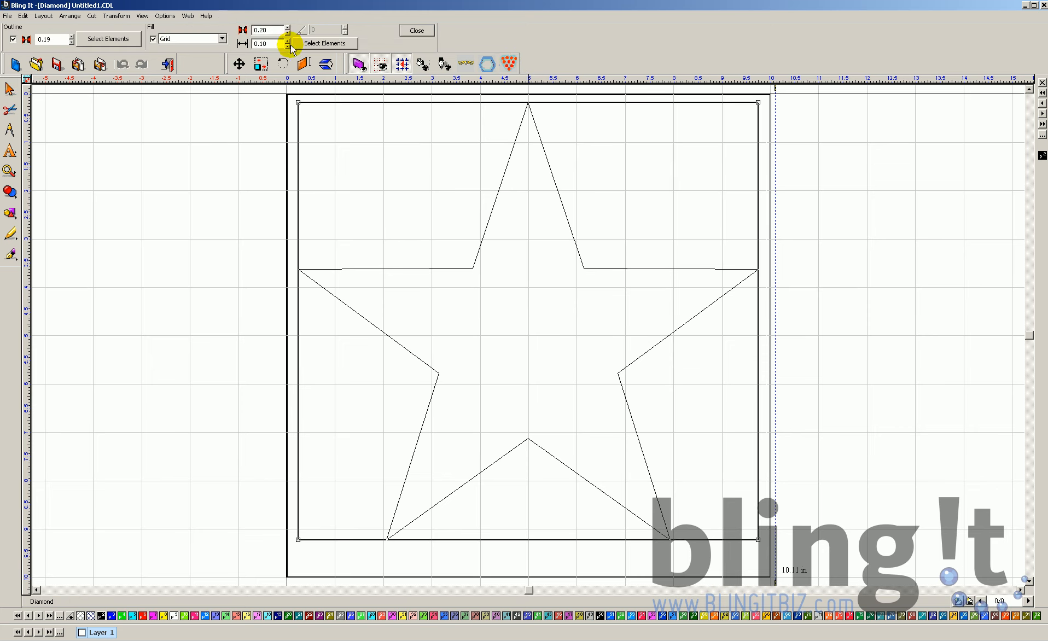
click(321, 45)
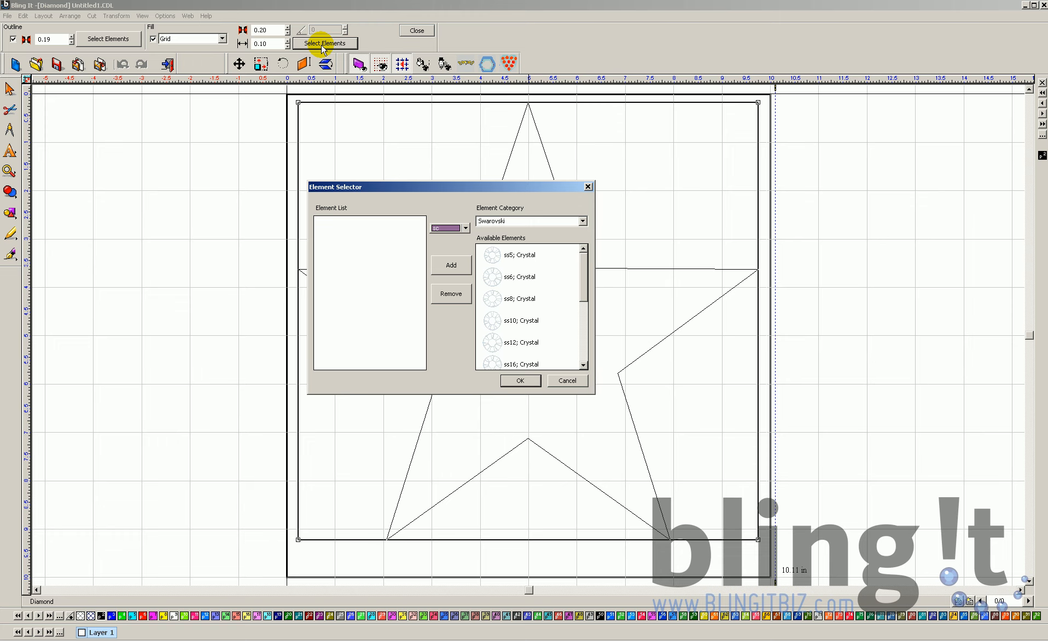
click(485, 278)
click(458, 265)
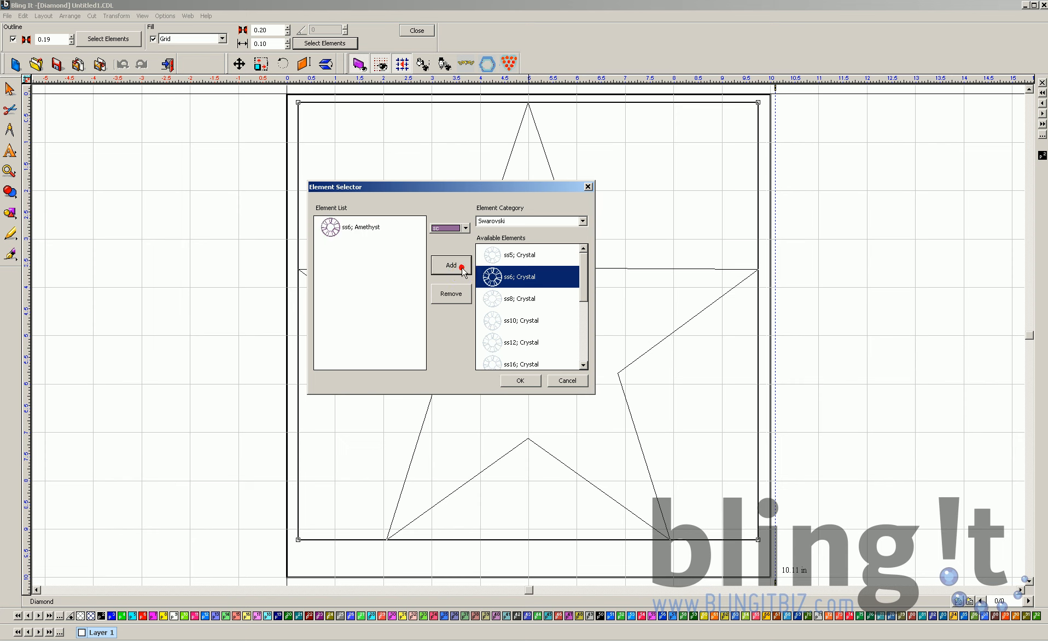
click(518, 377)
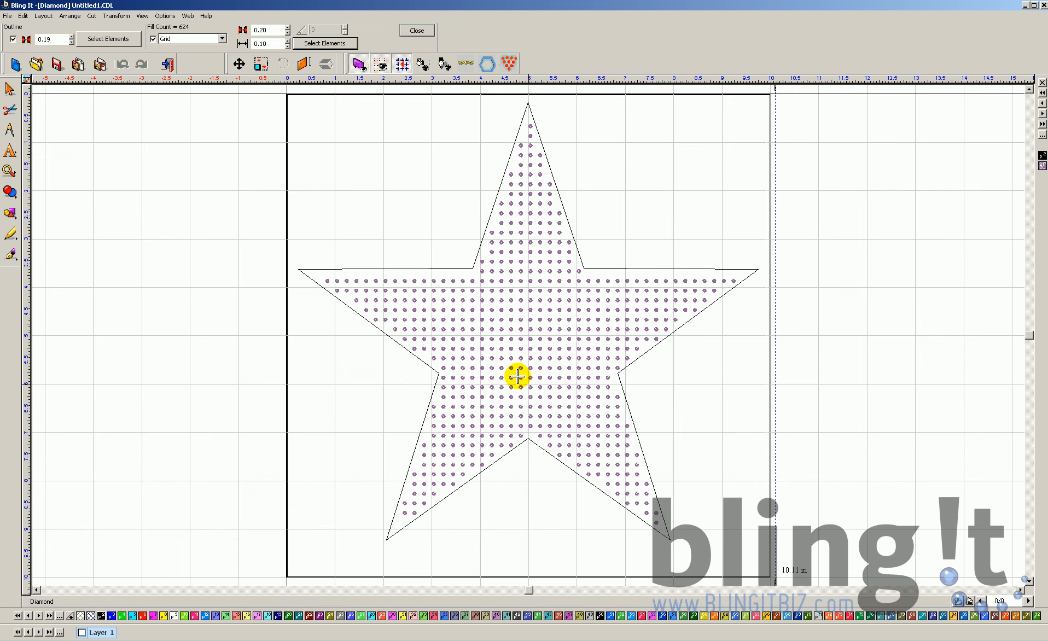
Increase the spacing between the star's fill stones to 0.30 in.
click(287, 28)
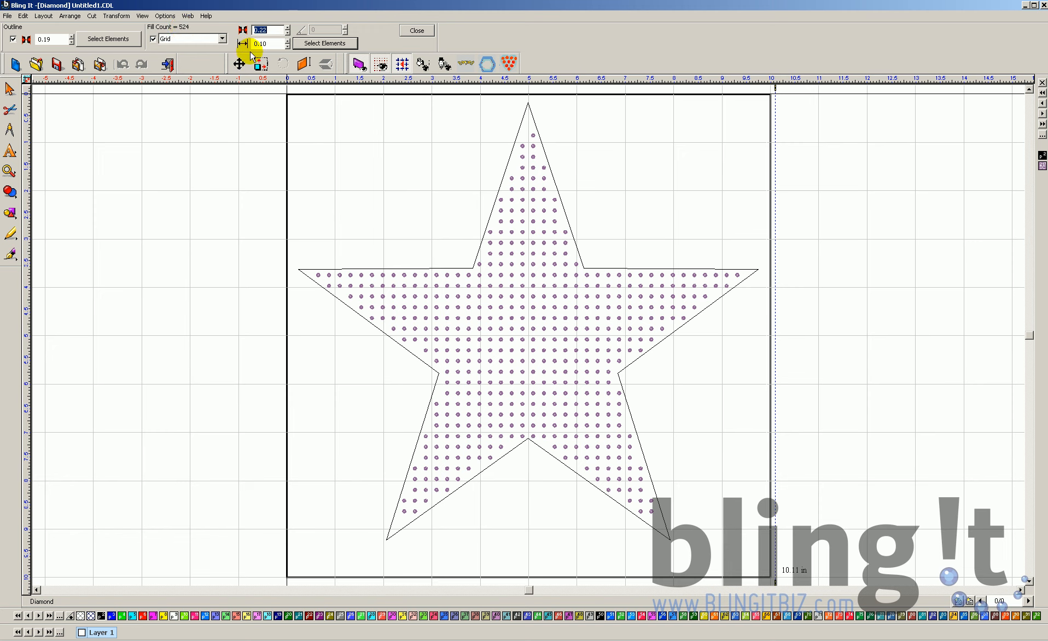
click(376, 138)
key(BackSpace)
text(3)
key(Return)
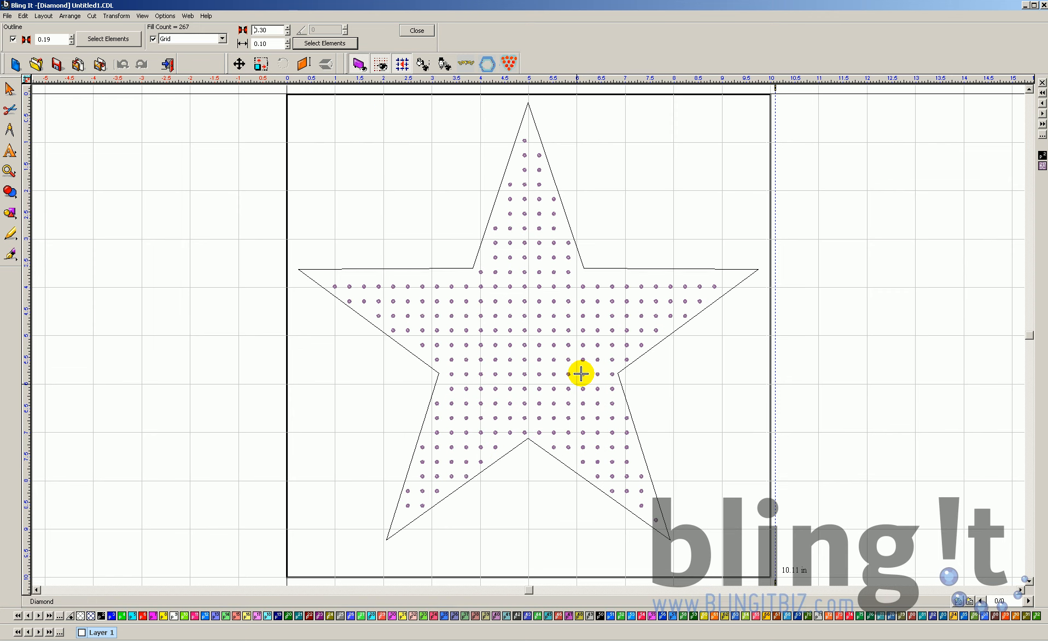
Set the spacing between the star's fill stones to 0.15 in.
click(271, 30)
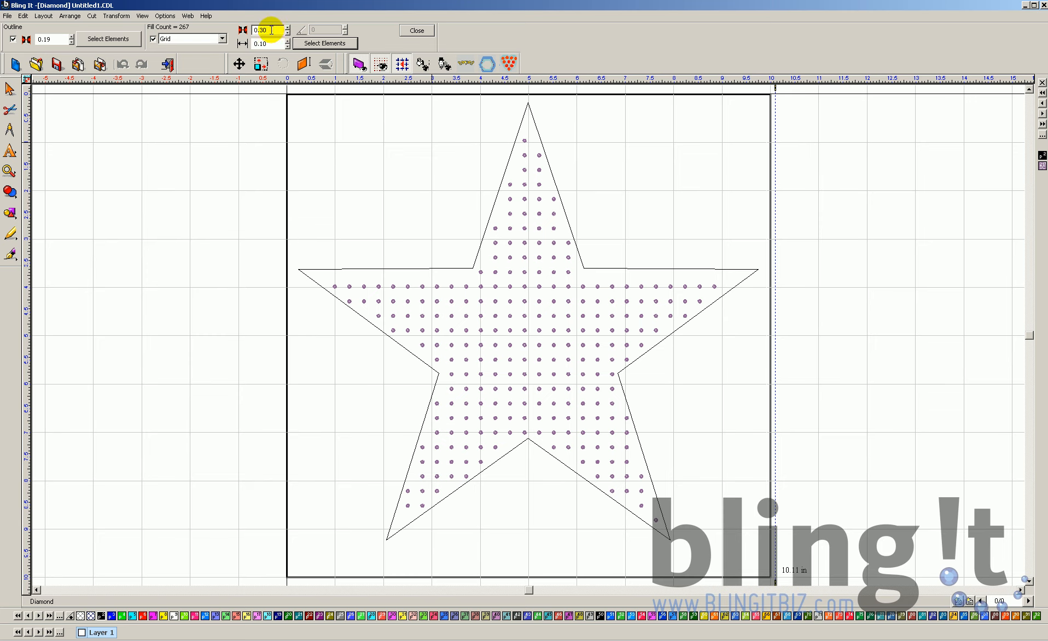
key(BackSpace)
key(BackSpace)
text(15)
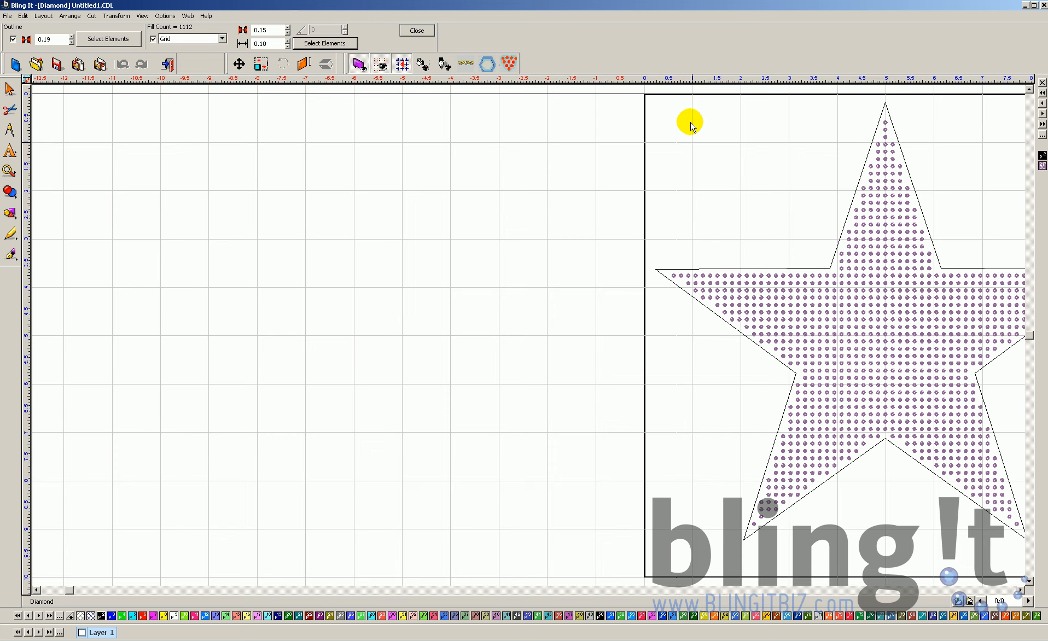
Draw a five-point star with an outer radius of about 5.32 in in the empty area beside the filled star.
click(14, 217)
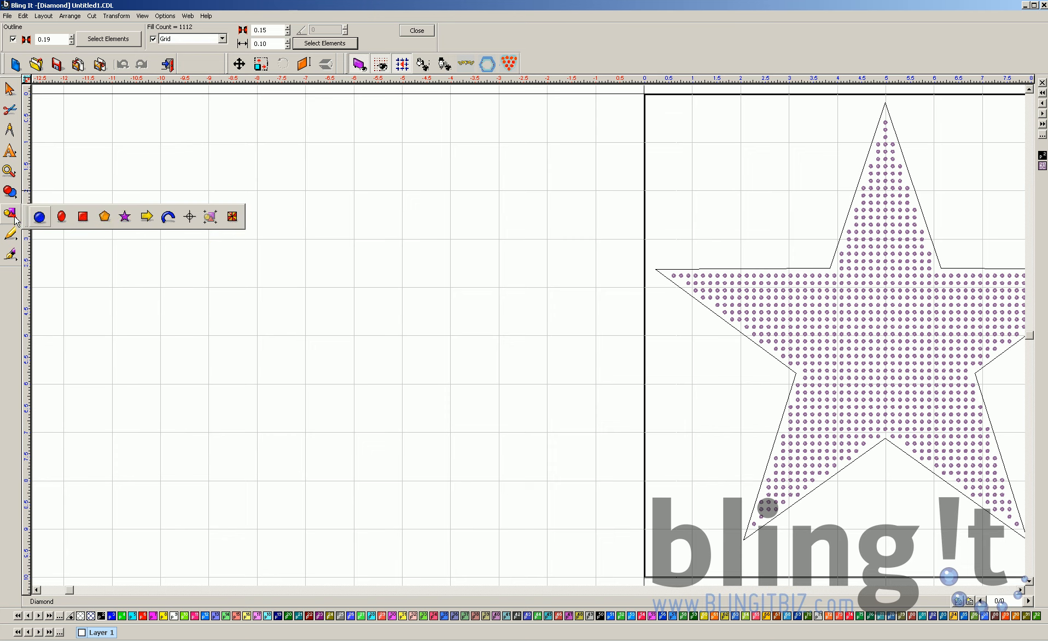
click(125, 216)
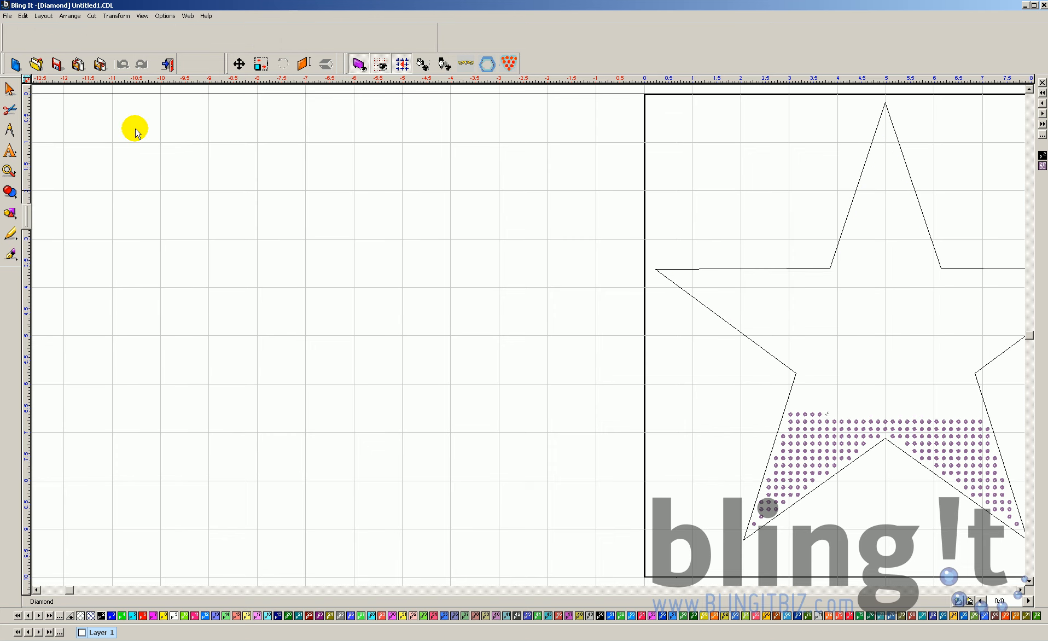
drag(135, 129, 467, 539)
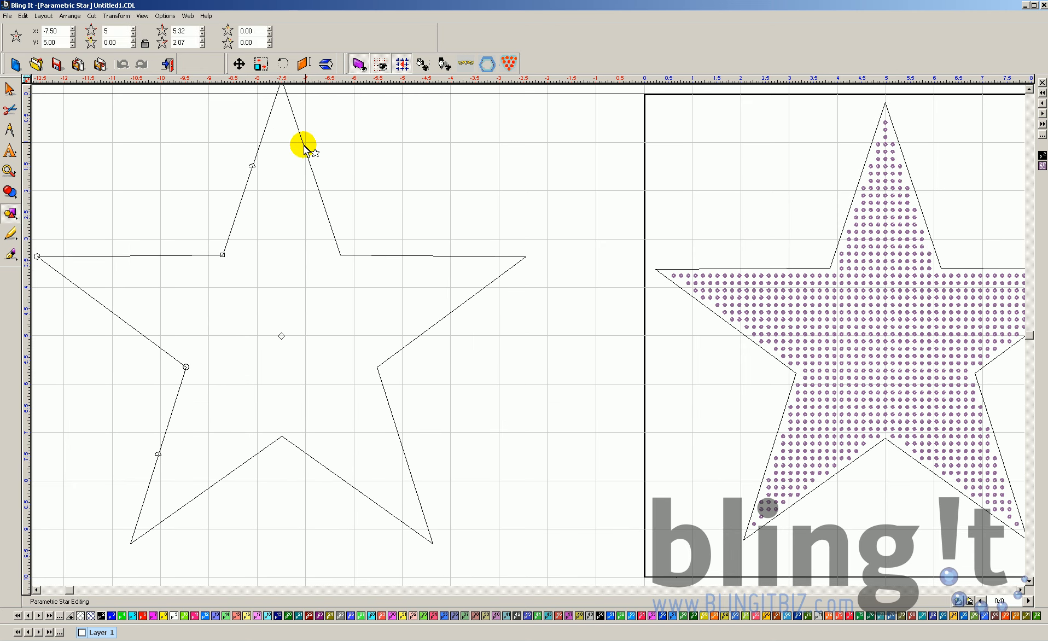
Start a grid rhinestone fill on the new star and add Swarovski ss6 Amethyst to its element list.
click(510, 66)
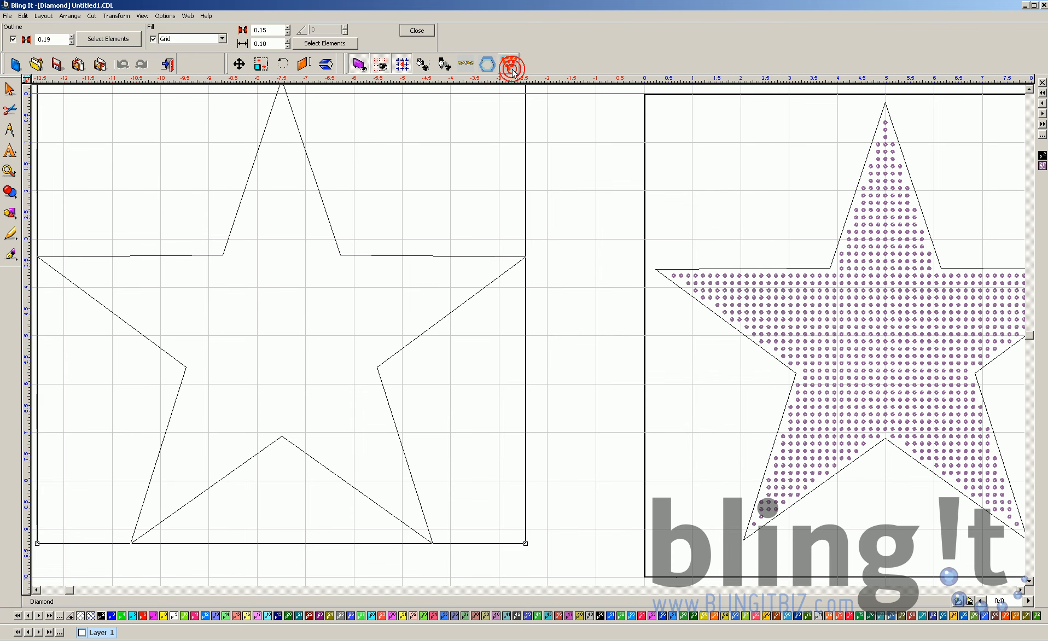
click(331, 42)
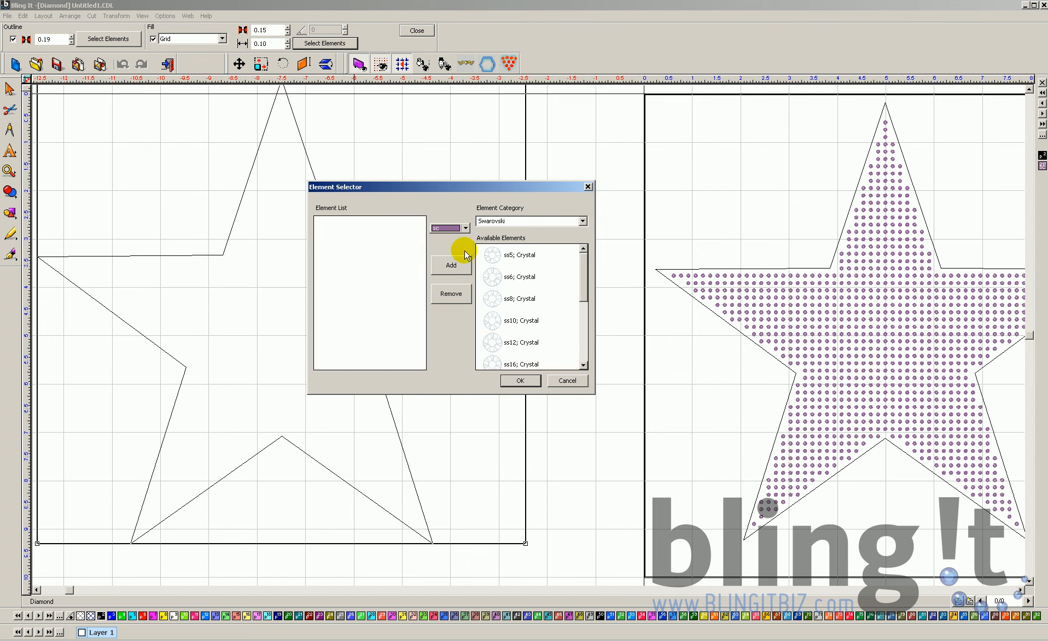
click(495, 276)
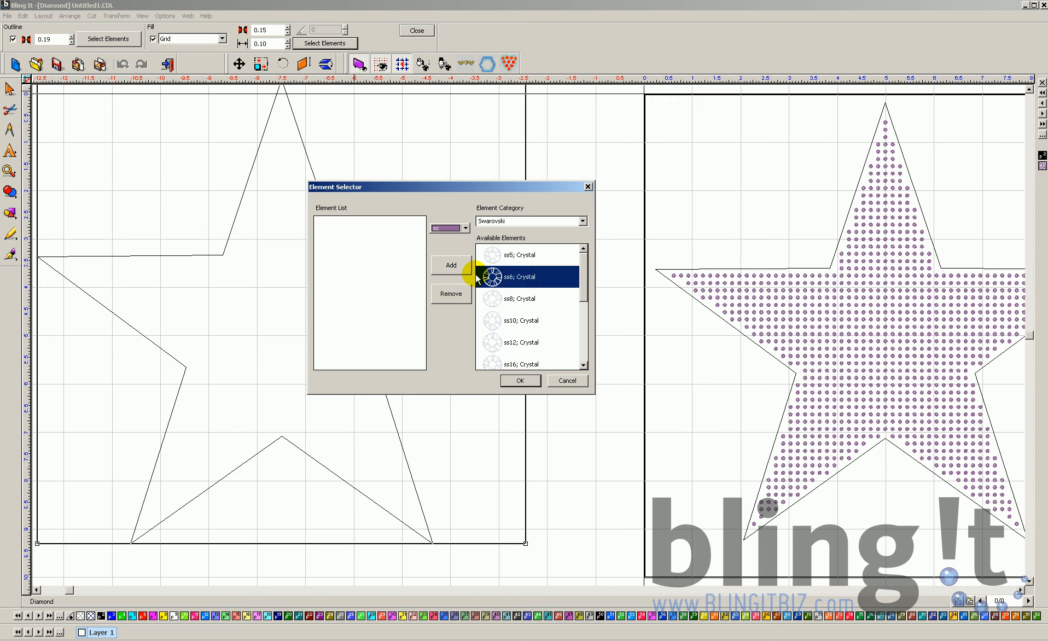
click(451, 265)
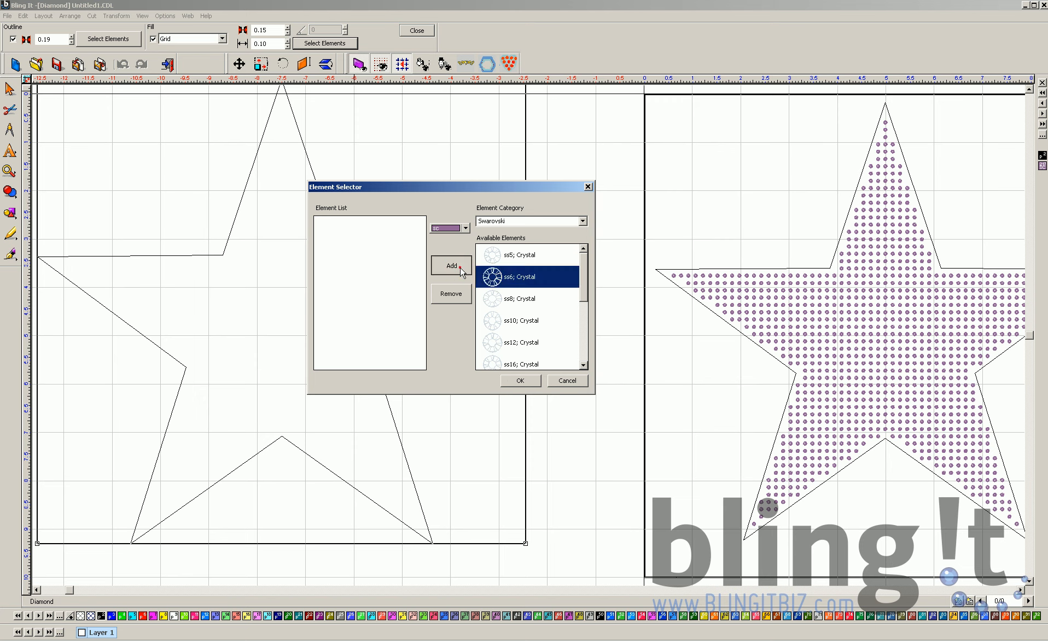
Add a blue ss10 stone to the fill's element list and apply the two-stone grid fill to the new star.
click(464, 229)
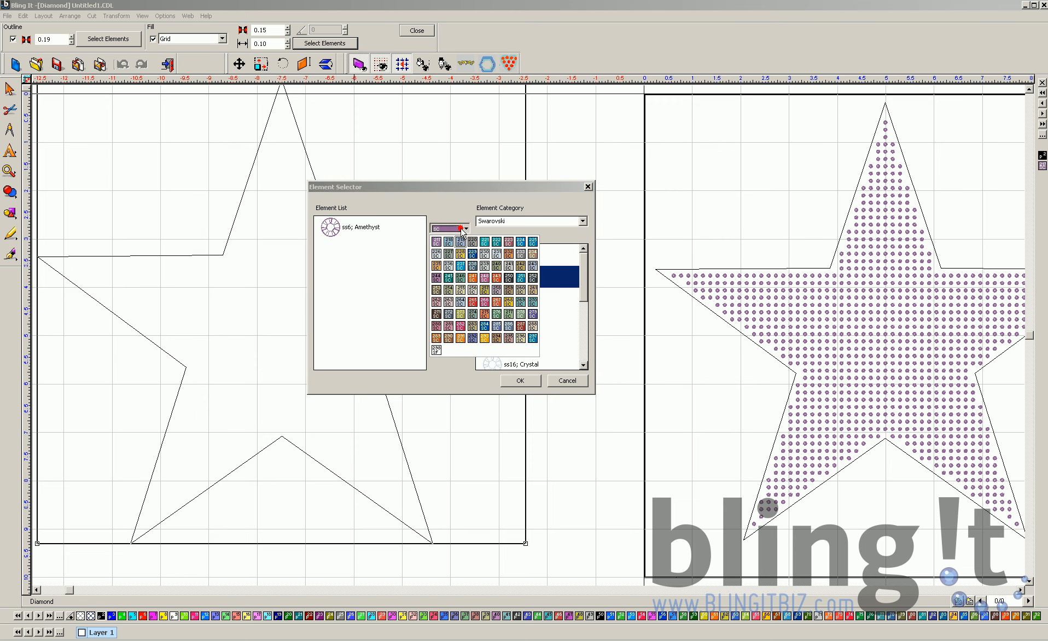
click(554, 268)
click(512, 320)
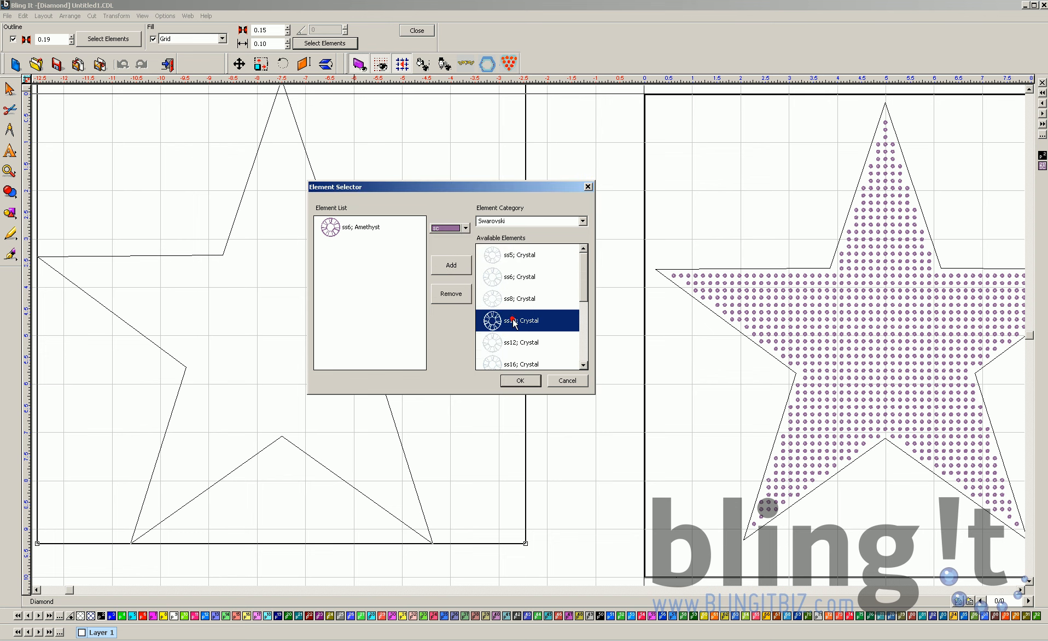
click(465, 228)
click(532, 266)
click(452, 265)
click(511, 381)
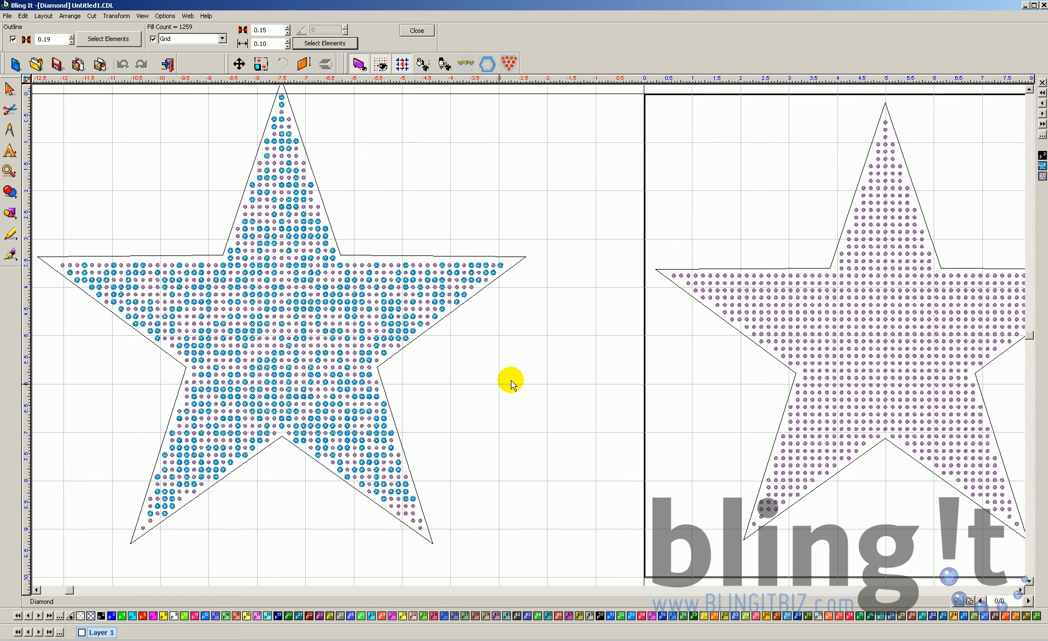
Set the spacing between the two-stone fill's elements to 0.25 in.
double_click(270, 29)
click(270, 29)
key(BackSpace)
text(25)
key(Return)
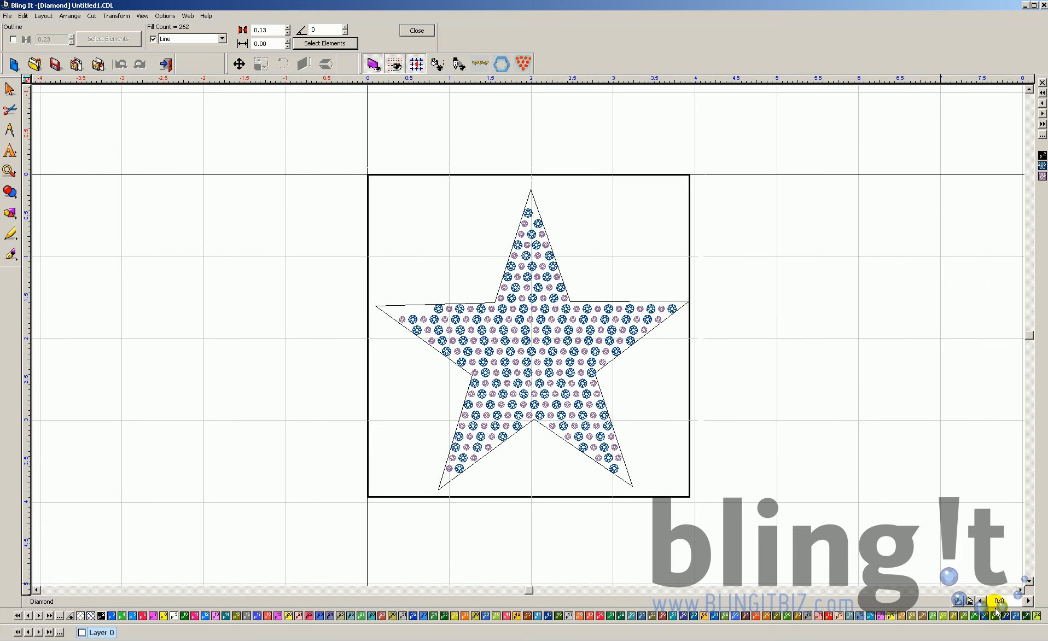
Enable the outline option for the line-filled star and set the fill's distance from the edge to 0.20 in.
click(13, 39)
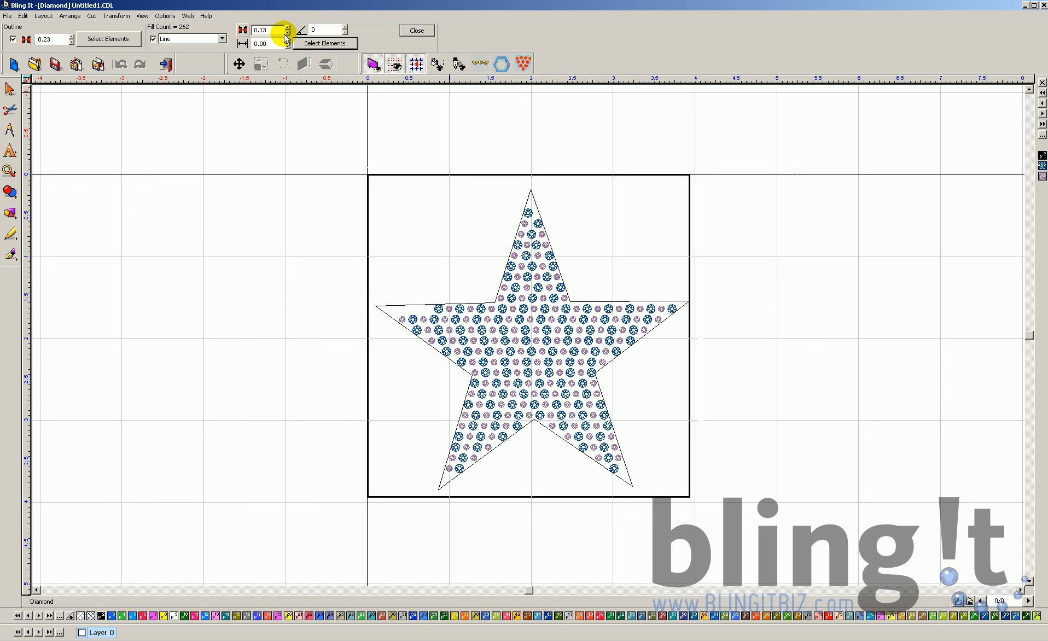
click(258, 31)
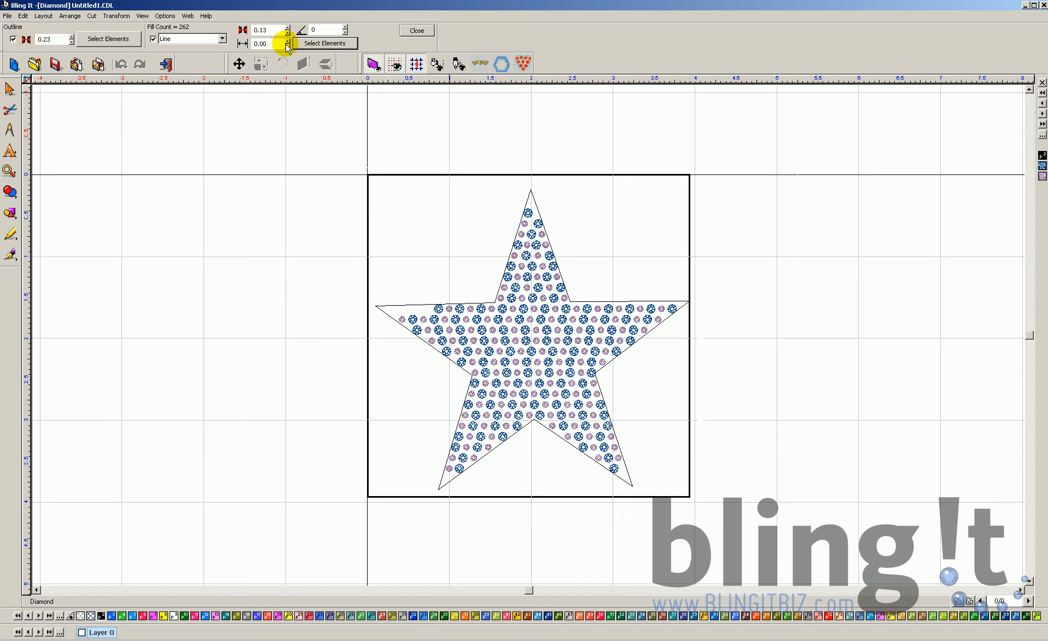
double_click(265, 43)
click(267, 43)
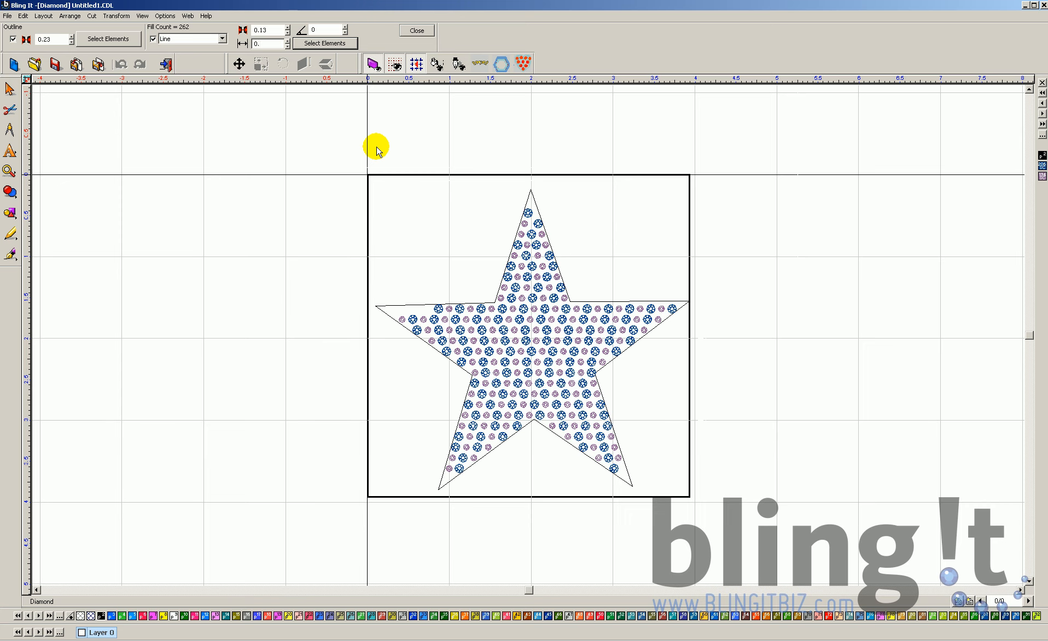
text(20)
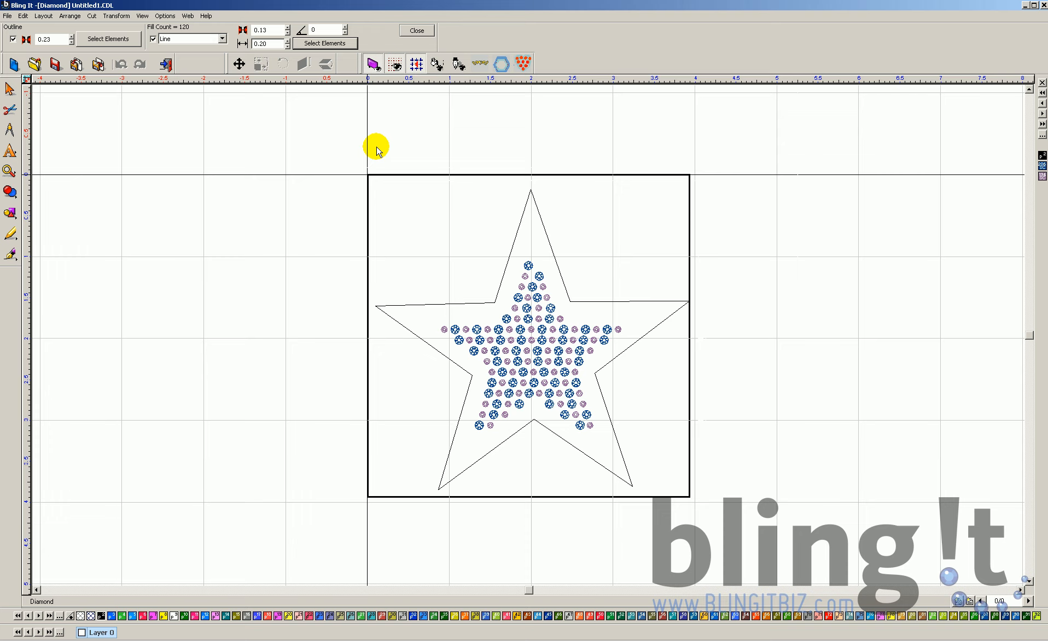
Reduce the line fill's distance from the star's edge to 0.10 in.
double_click(270, 43)
text(0.)
text(10)
key(Return)
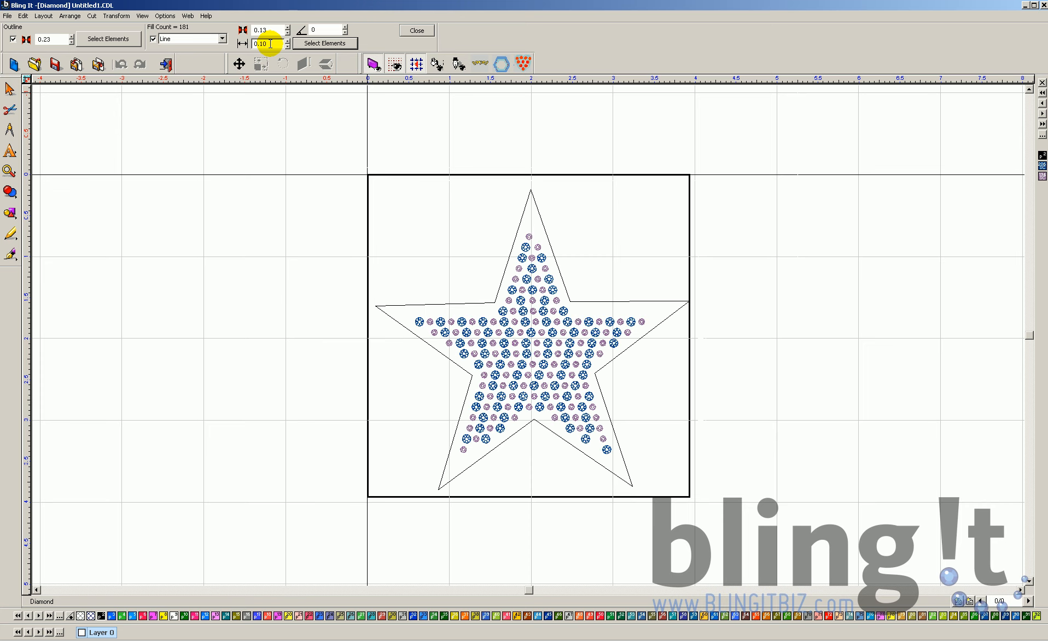